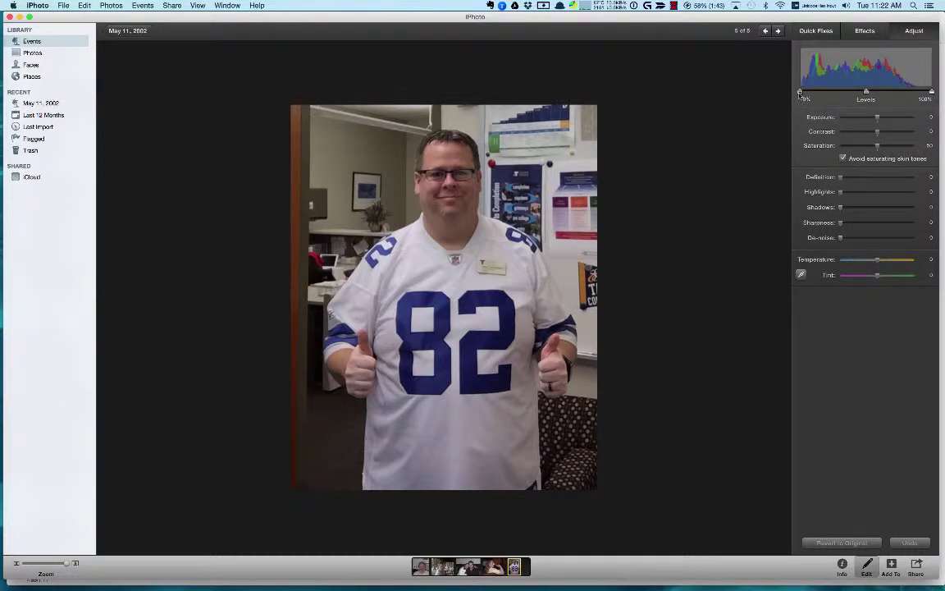
# Try the Levels black, white and midtone points, then reset the levels to the original.
pyautogui.moveTo(800, 92)
pyautogui.mouseDown()
pyautogui.moveTo(841, 94)
pyautogui.moveTo(801, 99)
pyautogui.mouseUp()
pyautogui.moveTo(932, 94); pyautogui.dragTo(868, 97)
pyautogui.press('super+z')
pyautogui.moveTo(866, 92)
pyautogui.mouseDown()
pyautogui.moveTo(838, 98)
pyautogui.moveTo(894, 95)
pyautogui.moveTo(857, 99)
pyautogui.moveTo(867, 99)
pyautogui.mouseUp()
pyautogui.click(860, 543)
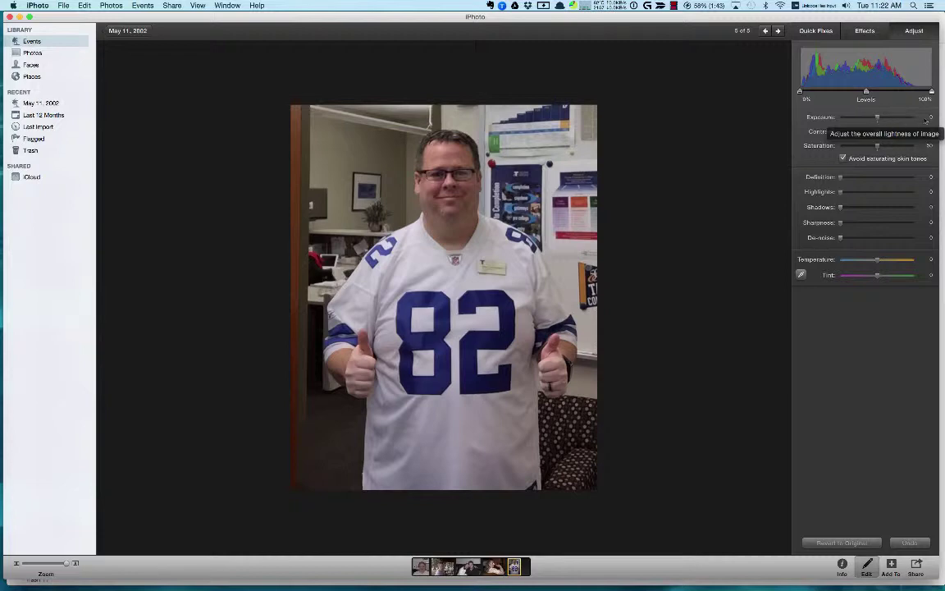
# Darken the exposure and restore it, then increase the contrast.
pyautogui.moveTo(877, 119)
pyautogui.mouseDown()
pyautogui.moveTo(858, 120)
pyautogui.moveTo(897, 120)
pyautogui.moveTo(878, 121)
pyautogui.mouseUp()
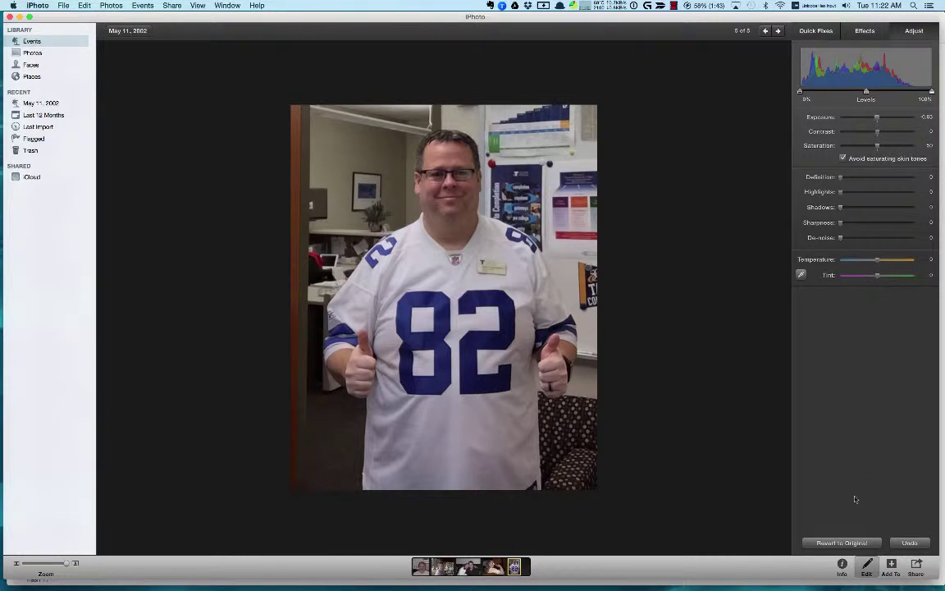
pyautogui.click(848, 543)
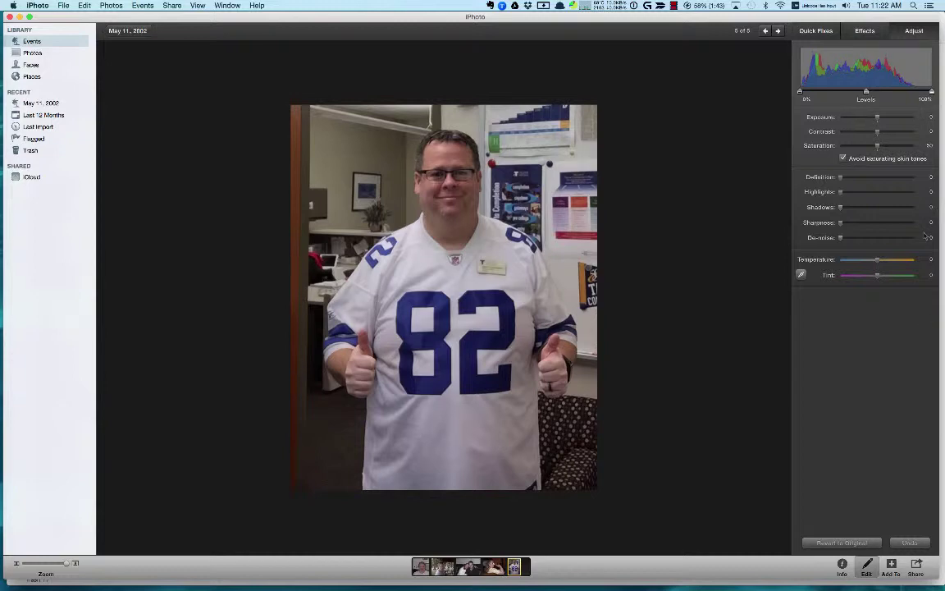
pyautogui.moveTo(870, 132)
pyautogui.mouseDown()
pyautogui.moveTo(903, 131)
pyautogui.moveTo(876, 132)
pyautogui.mouseUp()
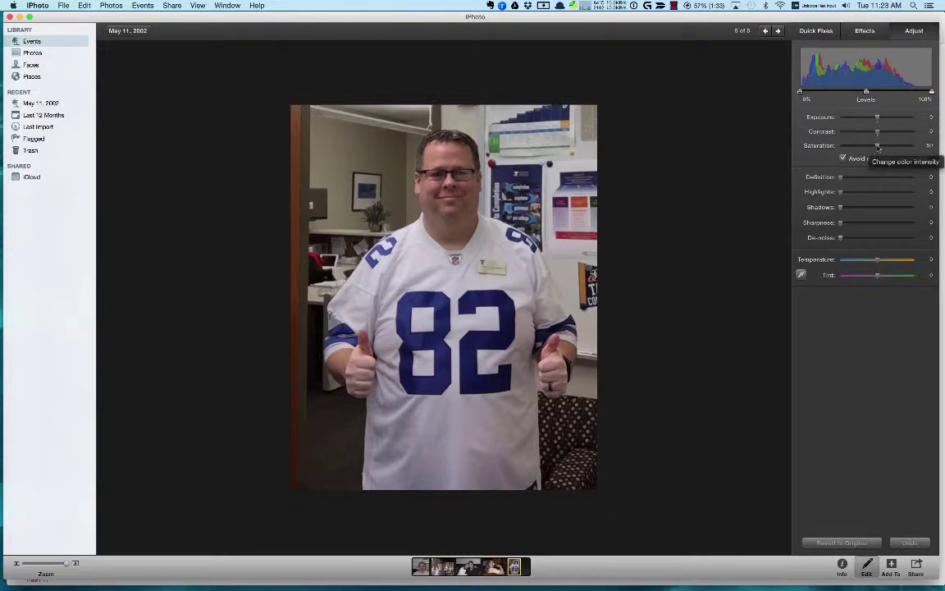
# Test Saturation from greyscale to maximum, compare with the original, then reset it.
pyautogui.moveTo(877, 146); pyautogui.dragTo(840, 146)
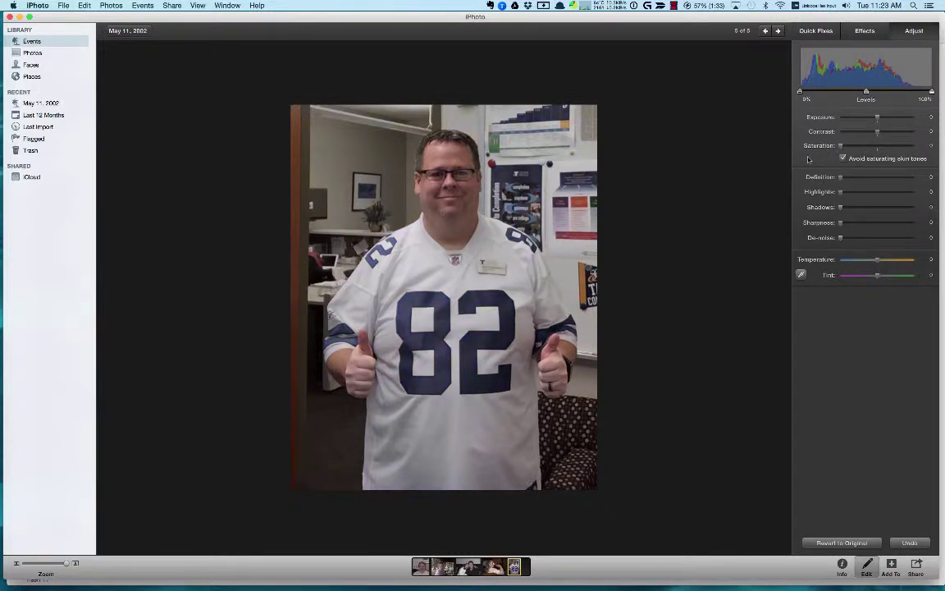
pyautogui.moveTo(839, 145); pyautogui.dragTo(877, 149)
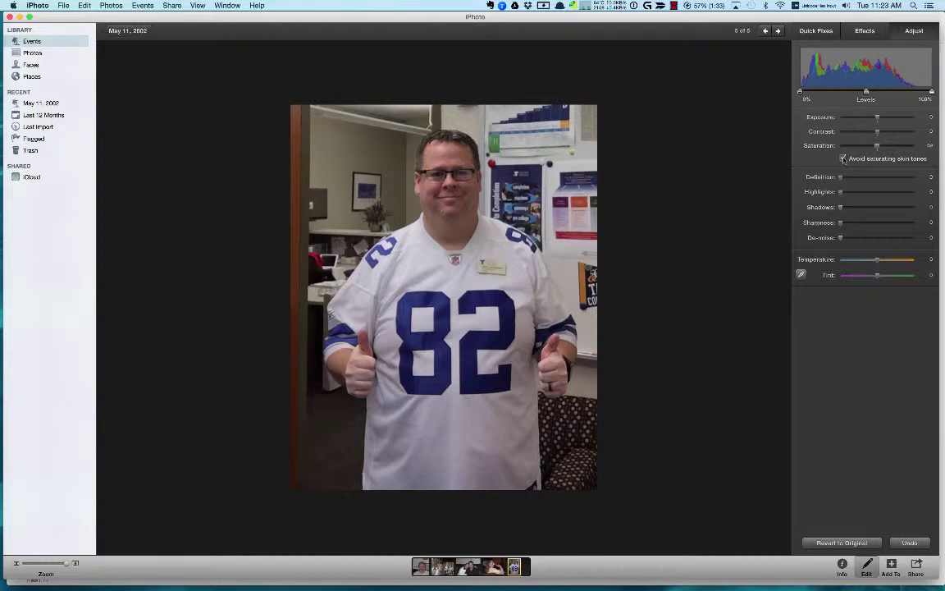
pyautogui.moveTo(877, 146); pyautogui.dragTo(840, 146)
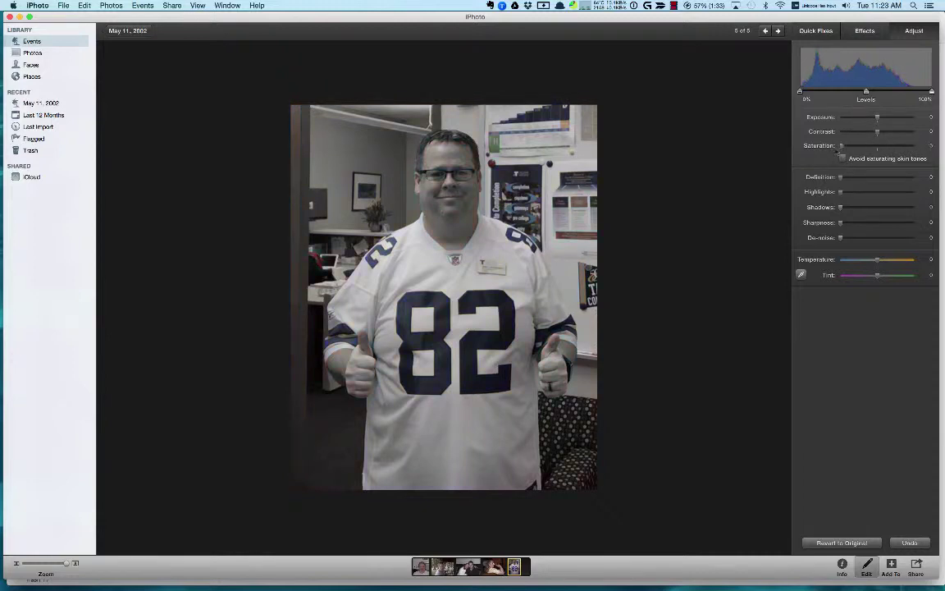
pyautogui.press('shift')
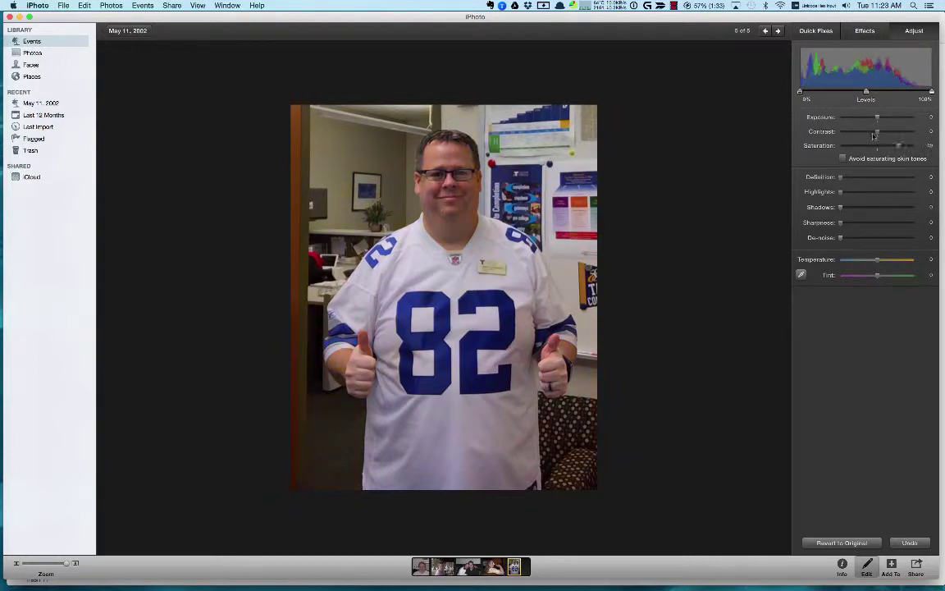
pyautogui.moveTo(840, 145); pyautogui.dragTo(913, 145)
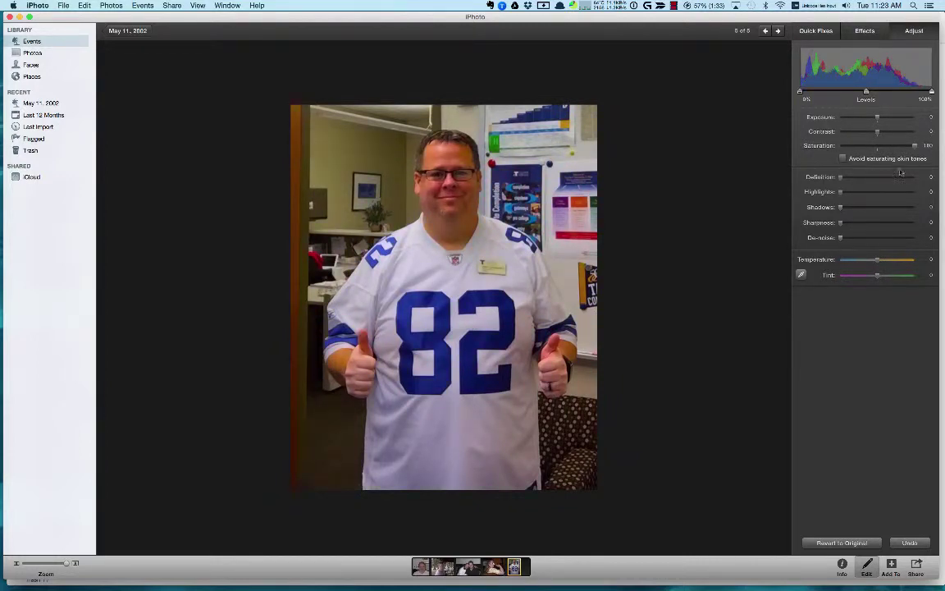
pyautogui.click(840, 543)
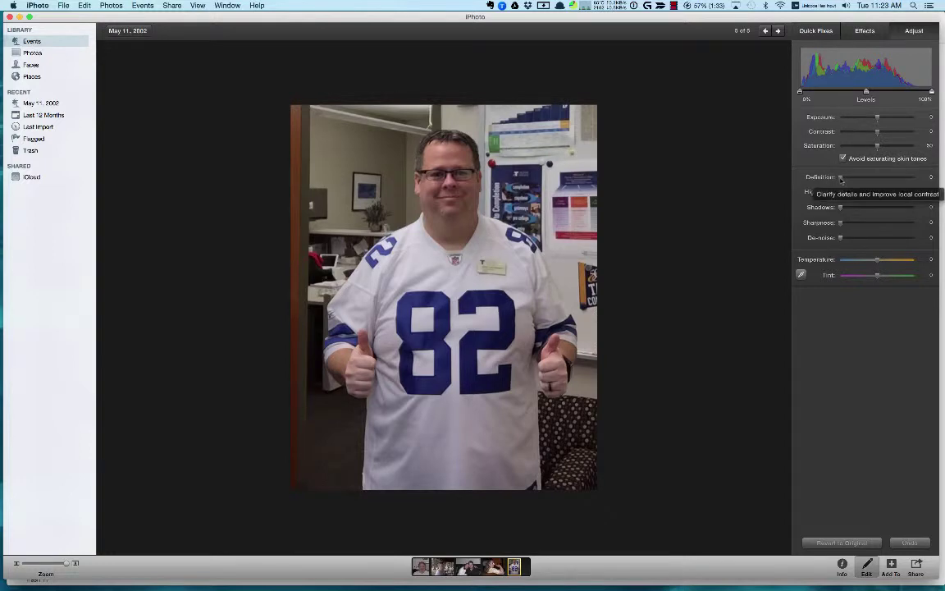
# Test Definition, Highlights, Shadows, Sharpness and Noise Reduction, returning Definition and Noise Reduction to 0.
pyautogui.moveTo(840, 178); pyautogui.dragTo(920, 187)
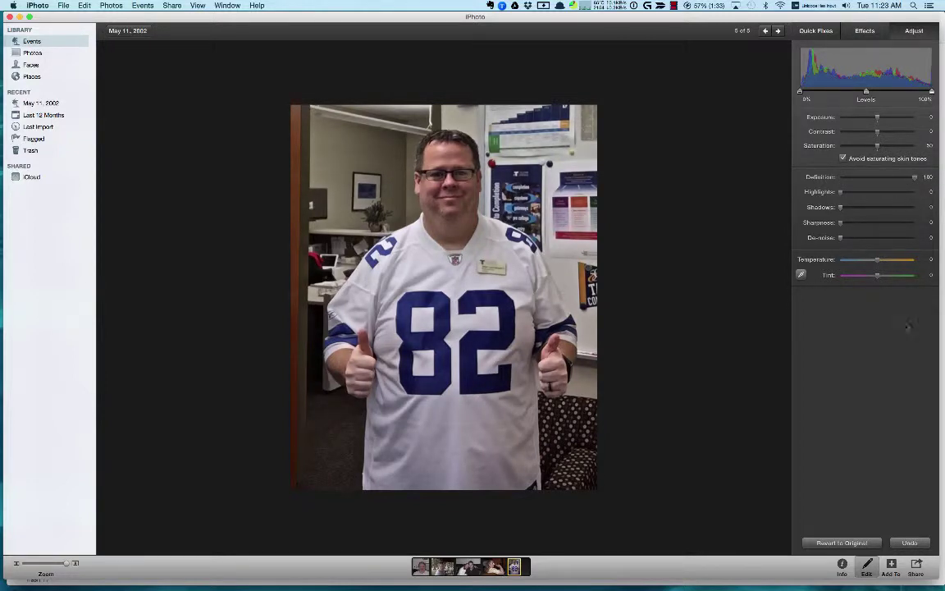
pyautogui.click(840, 542)
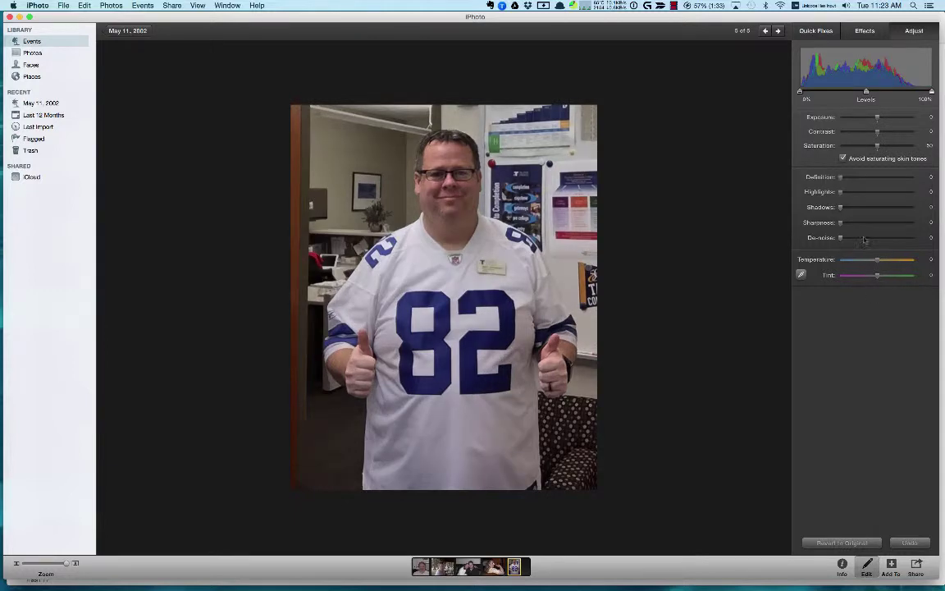
pyautogui.click(841, 193)
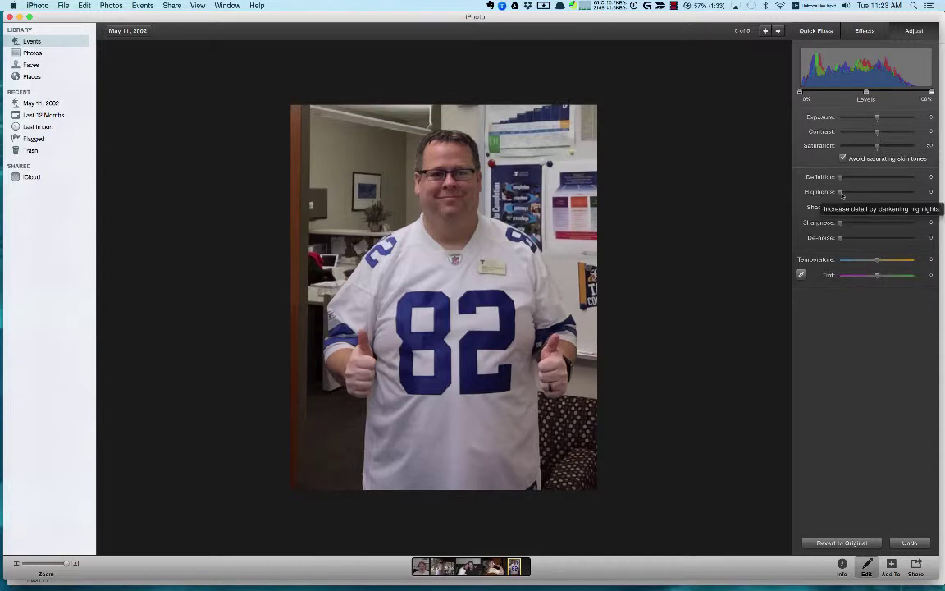
pyautogui.moveTo(841, 194); pyautogui.dragTo(808, 208)
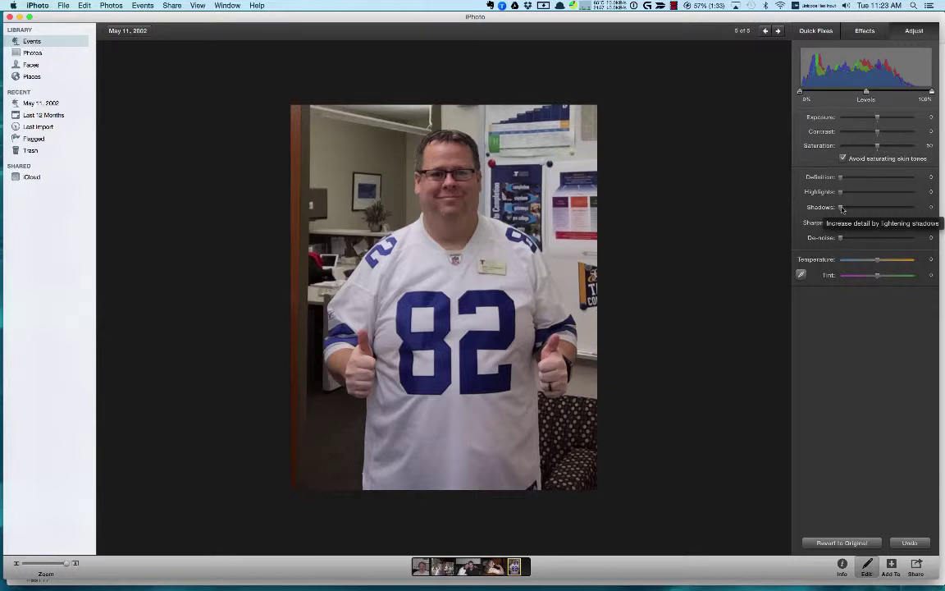
pyautogui.moveTo(842, 209); pyautogui.dragTo(819, 215)
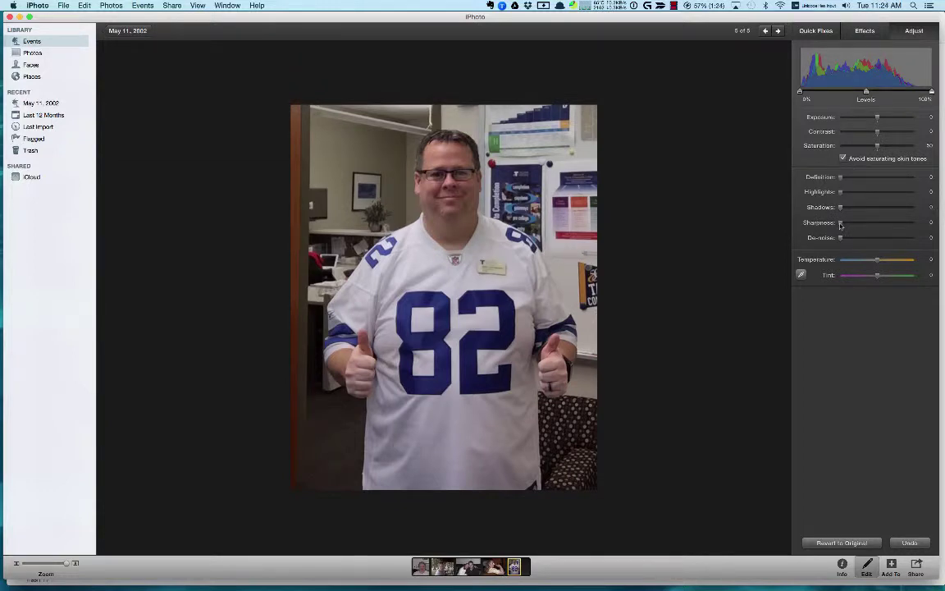
pyautogui.moveTo(840, 224)
pyautogui.mouseDown()
pyautogui.moveTo(915, 225)
pyautogui.moveTo(825, 229)
pyautogui.mouseUp()
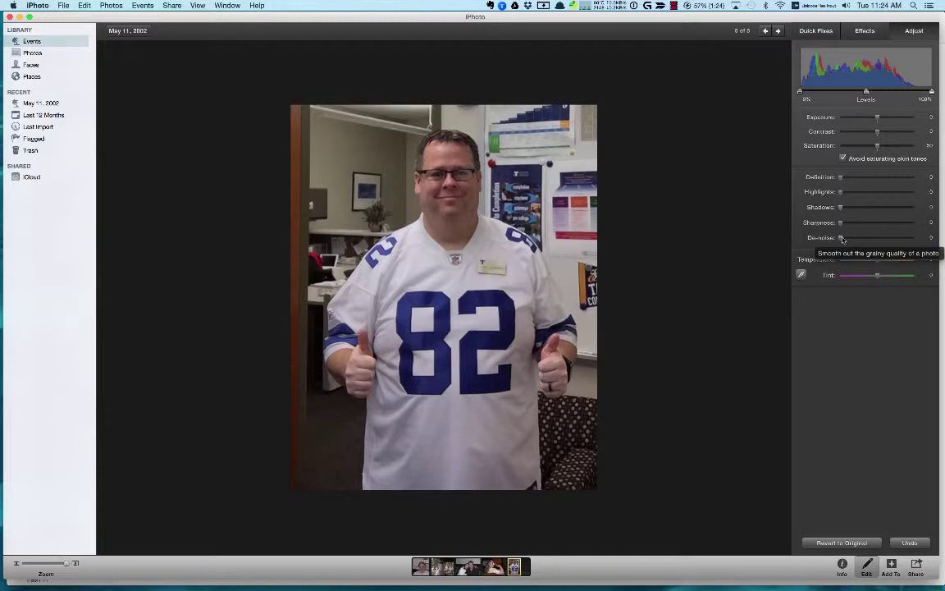
pyautogui.moveTo(840, 240); pyautogui.dragTo(902, 239)
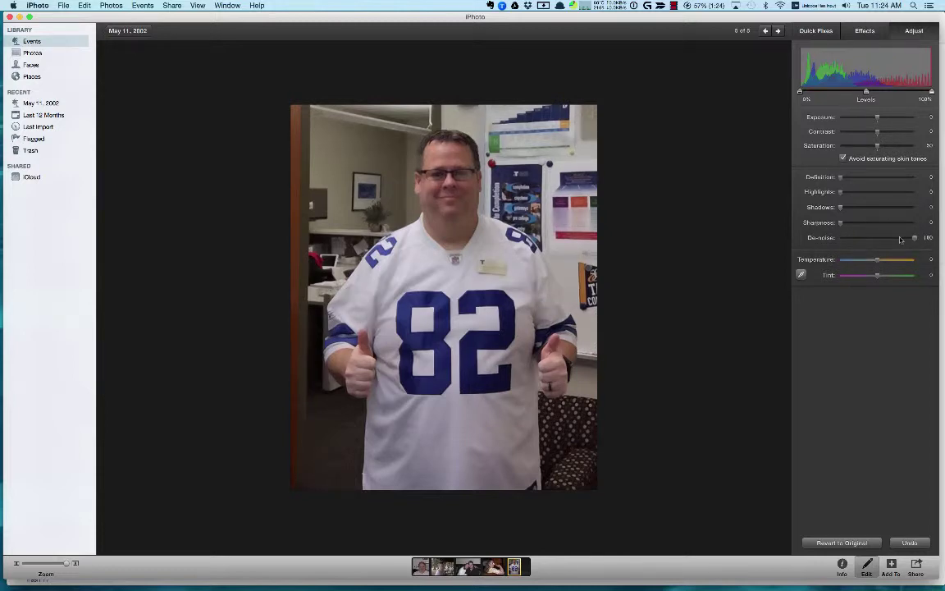
pyautogui.click(840, 238)
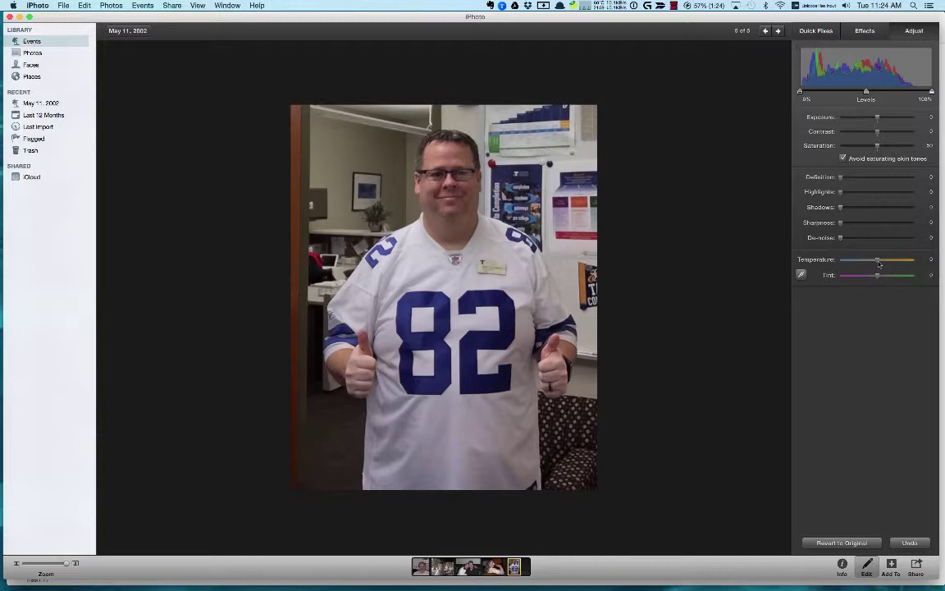
# Swing Temperature from warmest to coolest, then leave it near neutral at 2.
pyautogui.moveTo(877, 260); pyautogui.dragTo(941, 264)
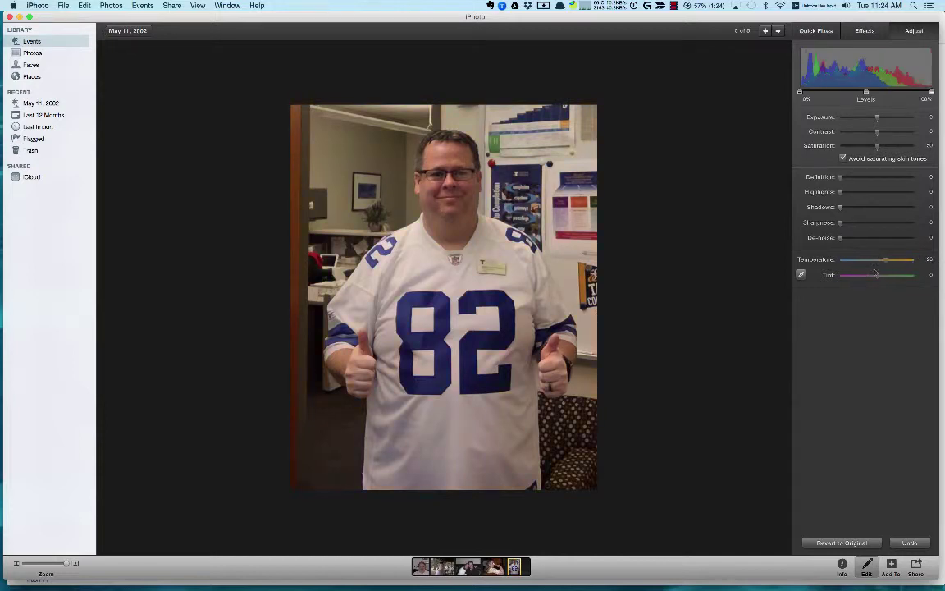
pyautogui.click(841, 259)
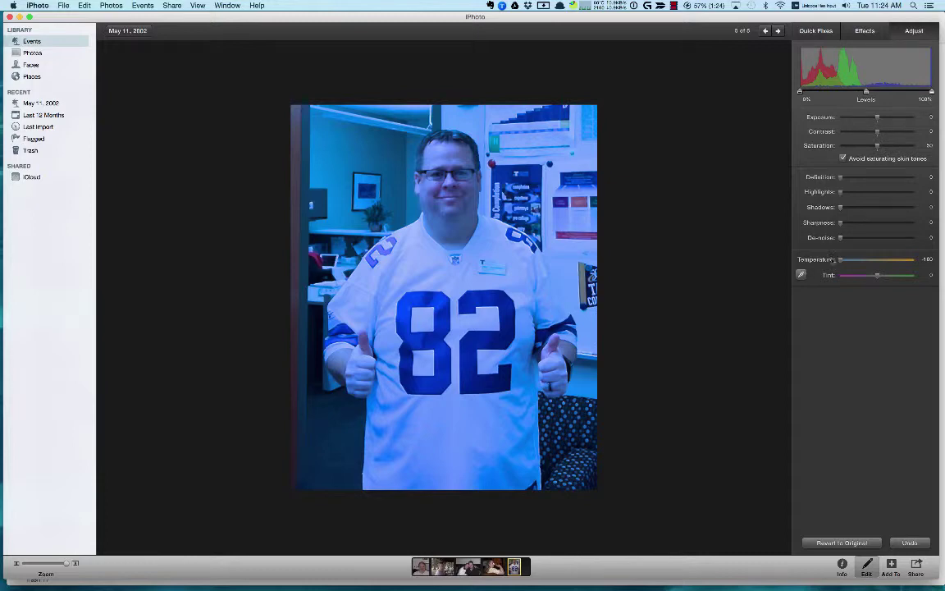
pyautogui.click(878, 260)
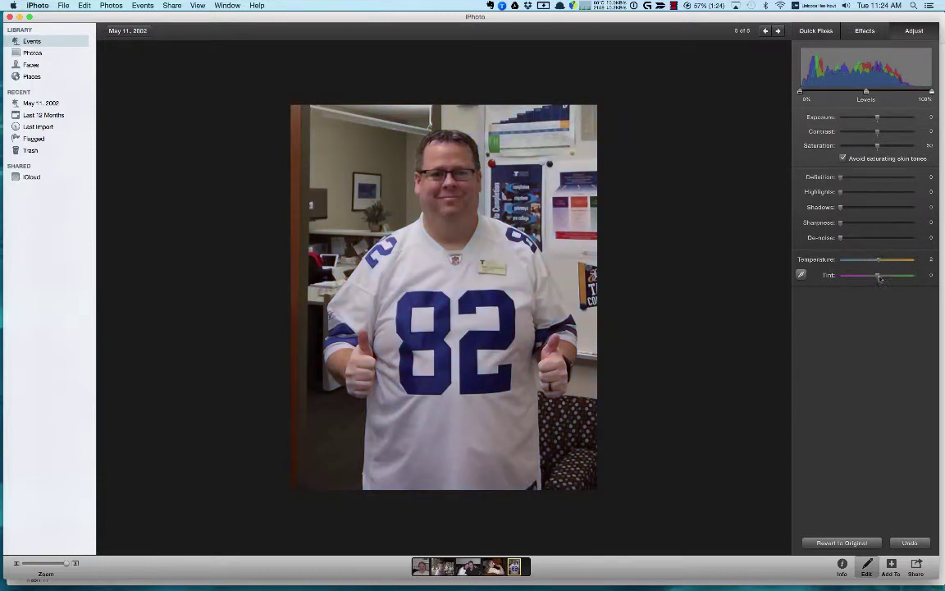
# Push Tint toward magenta and back, then activate the neutral-point eyedropper.
pyautogui.moveTo(878, 280); pyautogui.dragTo(751, 276)
pyautogui.moveTo(915, 275); pyautogui.dragTo(881, 274)
pyautogui.moveTo(881, 275)
pyautogui.mouseDown()
pyautogui.moveTo(836, 279)
pyautogui.moveTo(879, 278)
pyautogui.mouseUp()
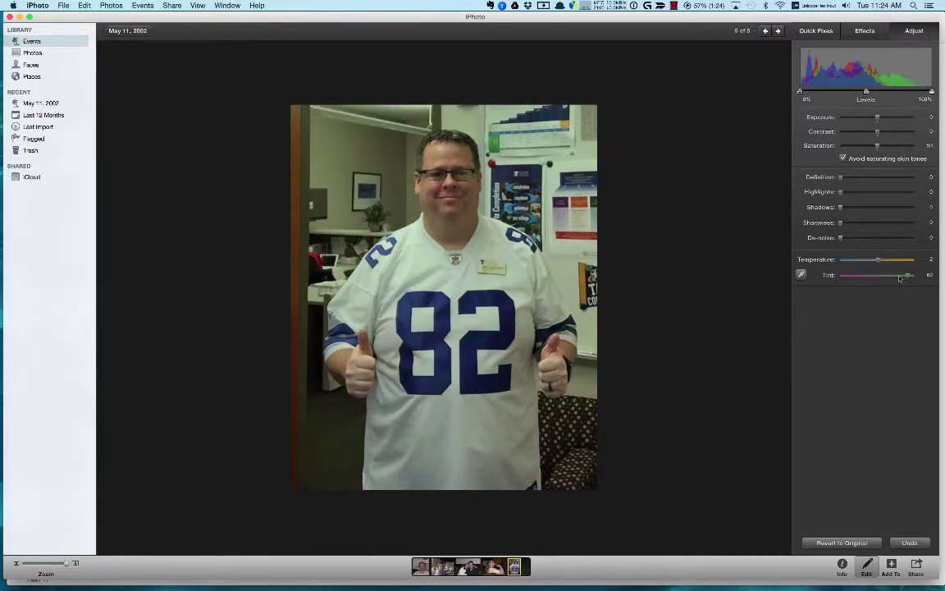
pyautogui.click(801, 275)
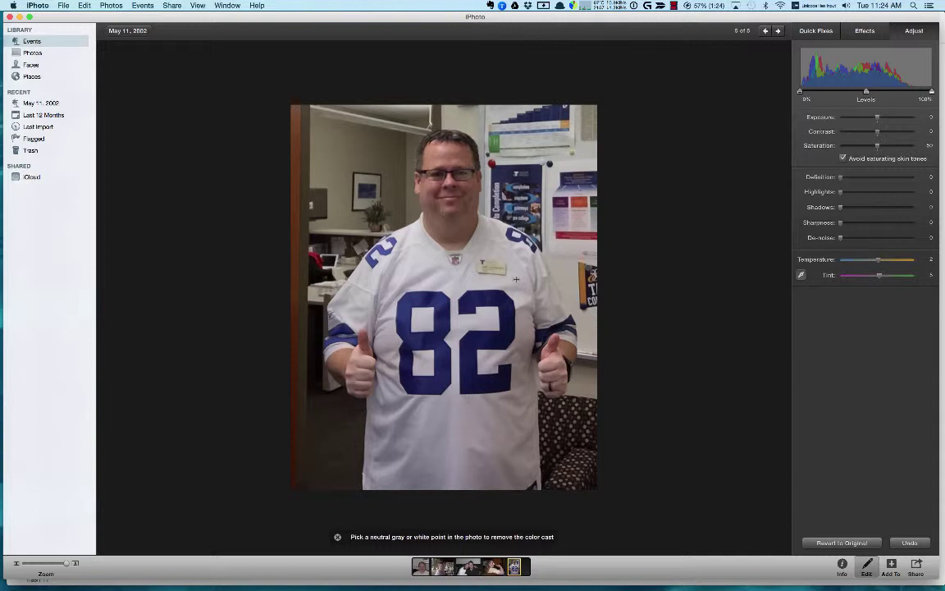
# Look through the Share menu, then open the File menu to reach Export….
pyautogui.click(172, 6)
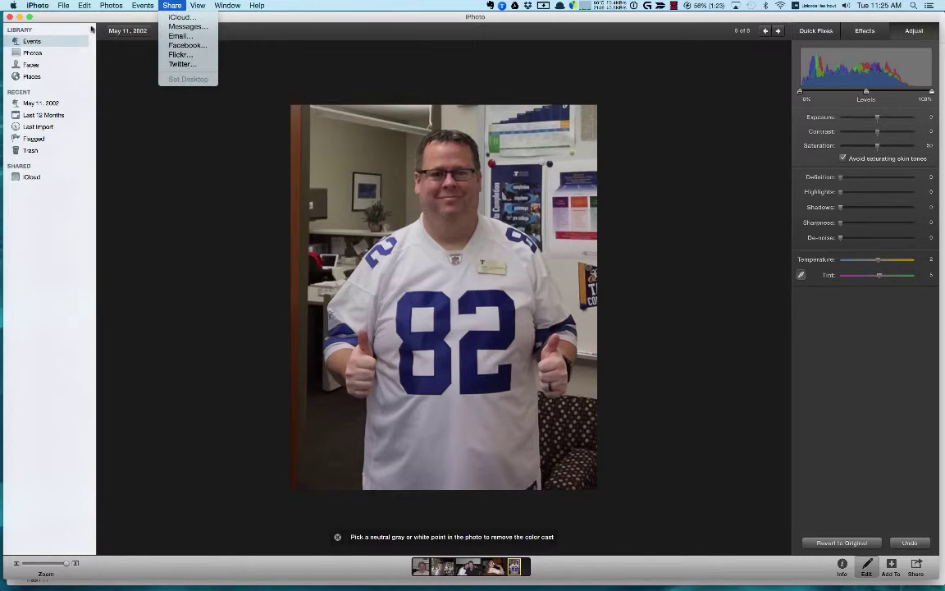
pyautogui.click(64, 6)
pyautogui.click(63, 6)
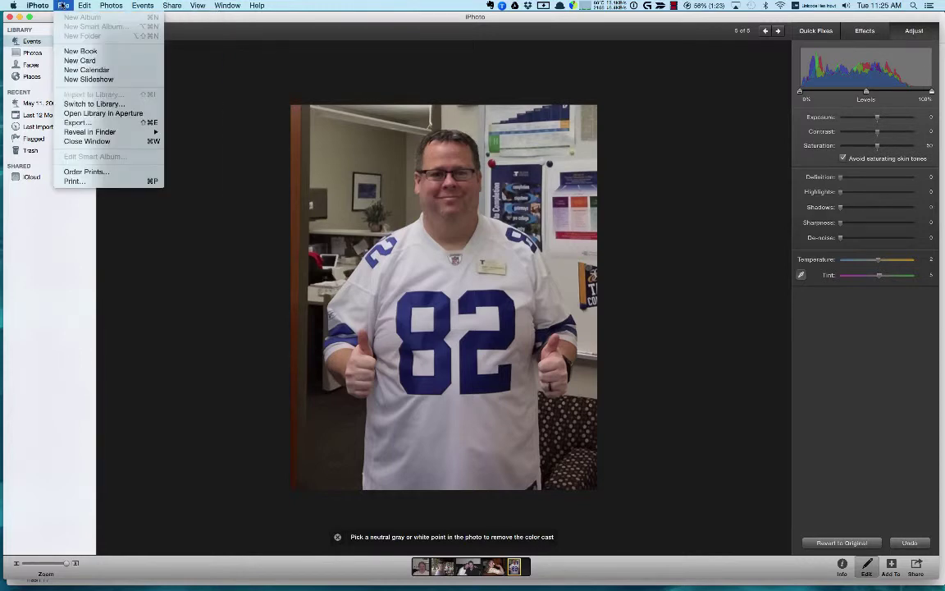
# Check the Export settings show JPEG, Medium quality, Full Size, then cancel without exporting.
pyautogui.click(78, 122)
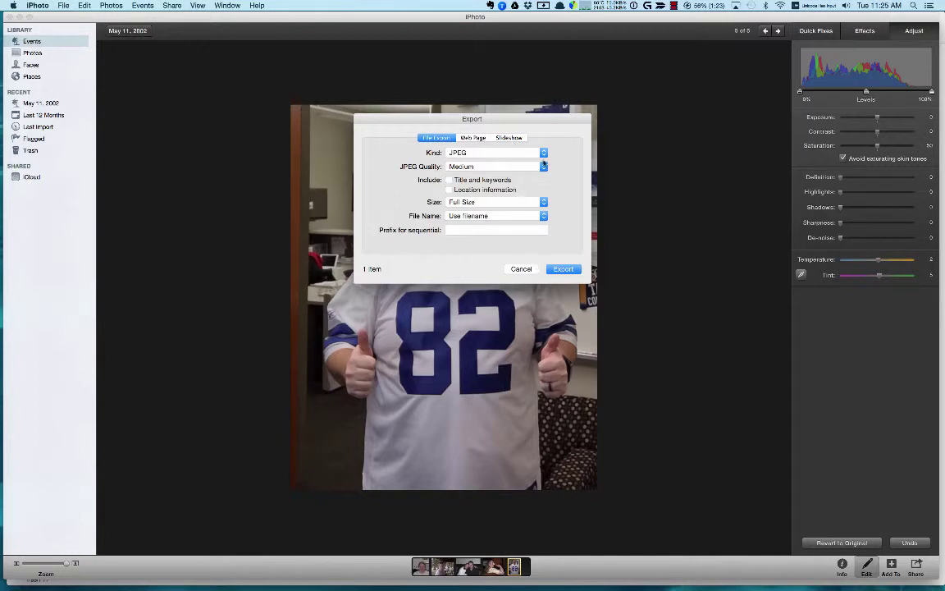
pyautogui.click(492, 152)
pyautogui.click(584, 151)
pyautogui.click(528, 268)
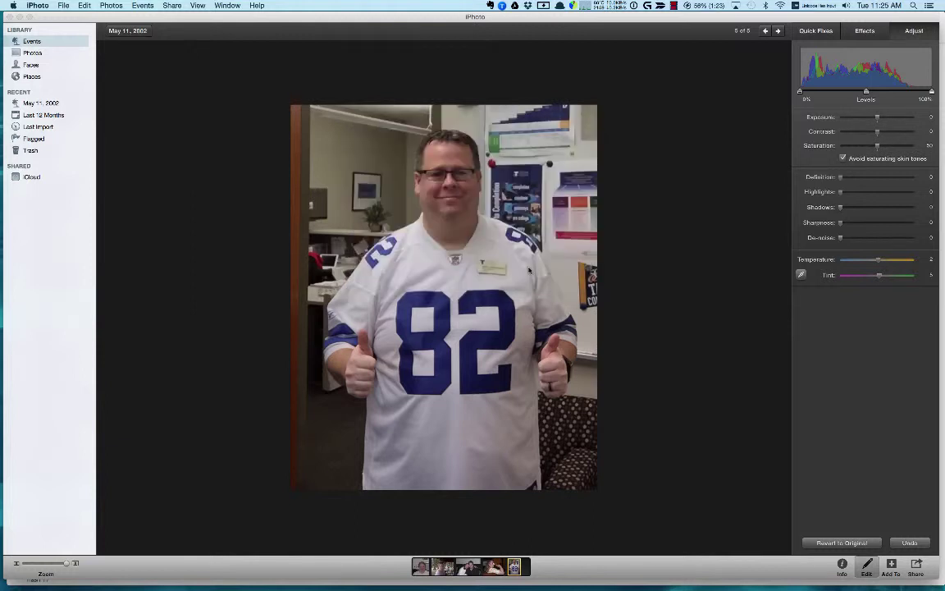